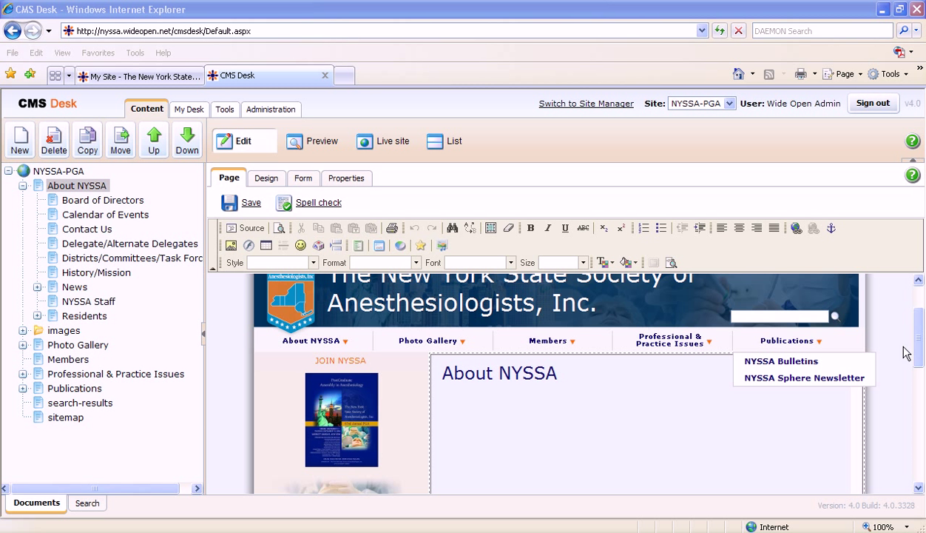
- Open the About NYSSA page and type 'Content about the NYSSA website....blah blah blah' below its heading
scroll(916, 344, "down", 1)
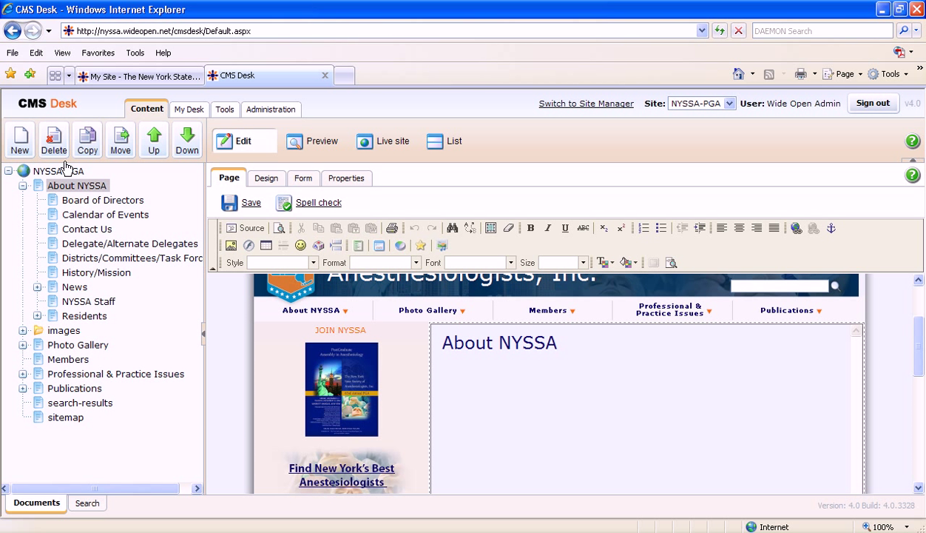
left_click(76, 188)
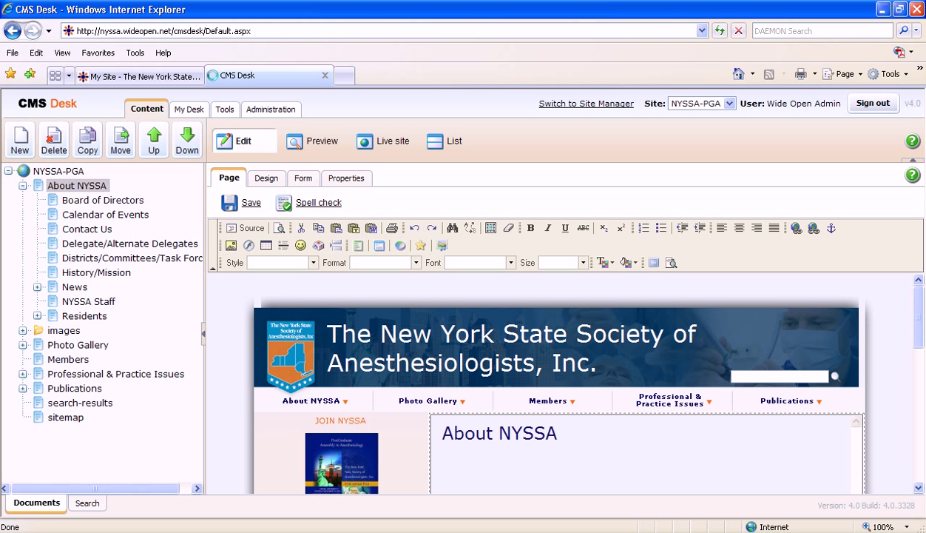
left_click_drag(918, 321, 921, 356)
left_click(562, 309)
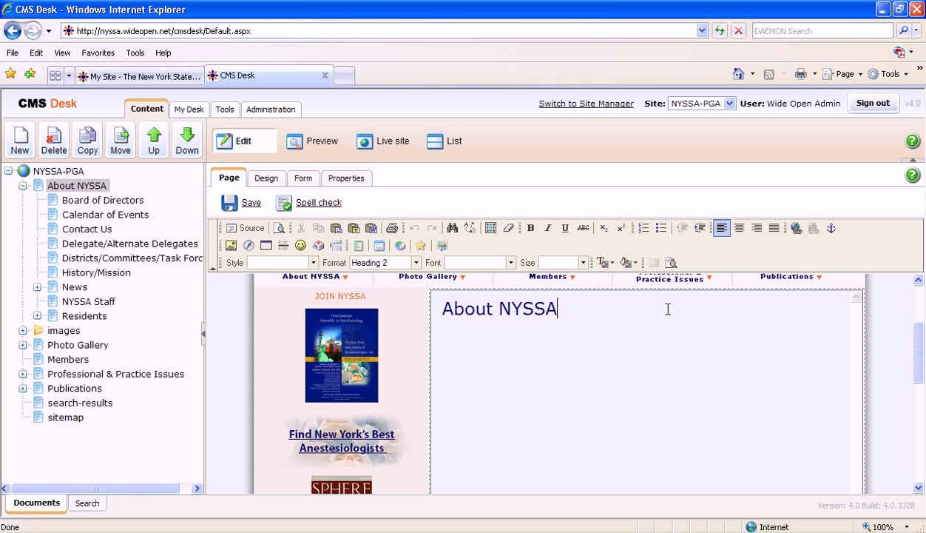
key("Return")
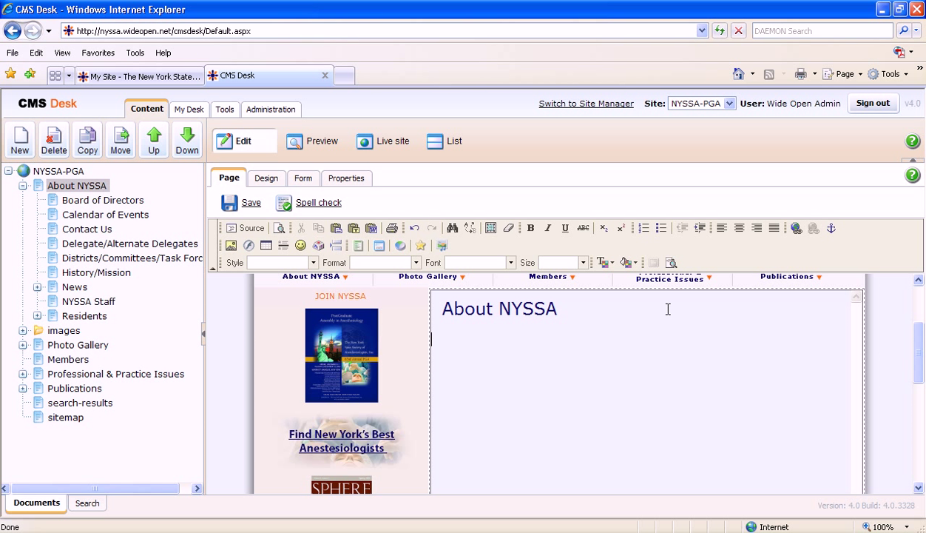
type("About")
key("shift+Home")
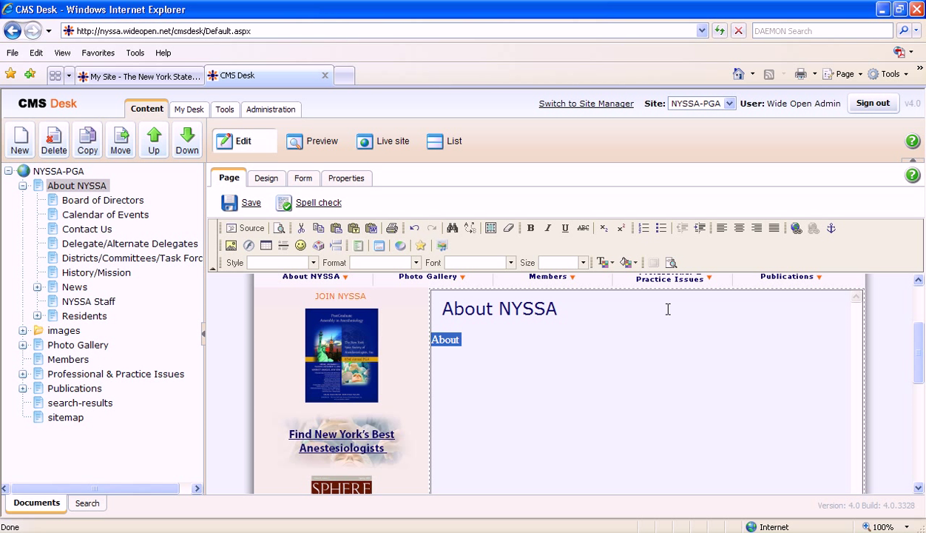
type("Content about")
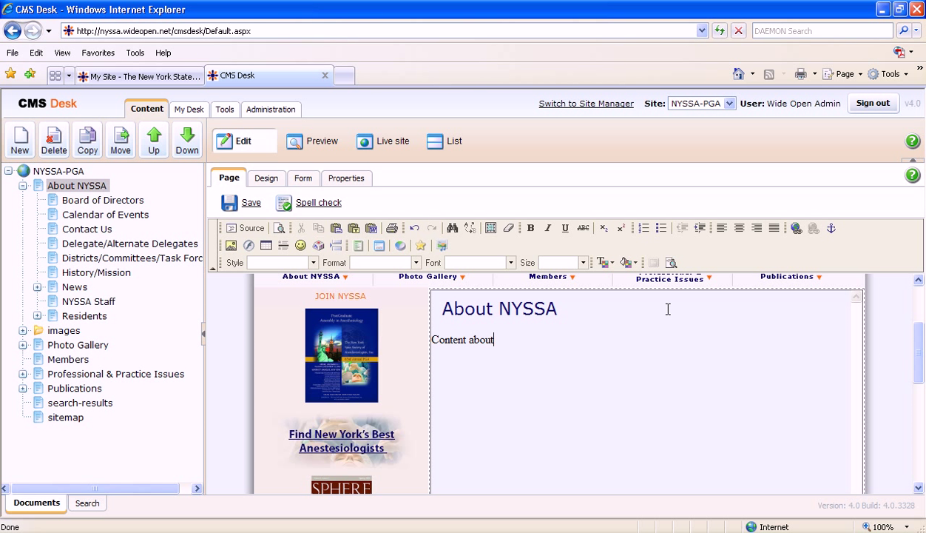
type(" the NYSSA website....blah blah blah")
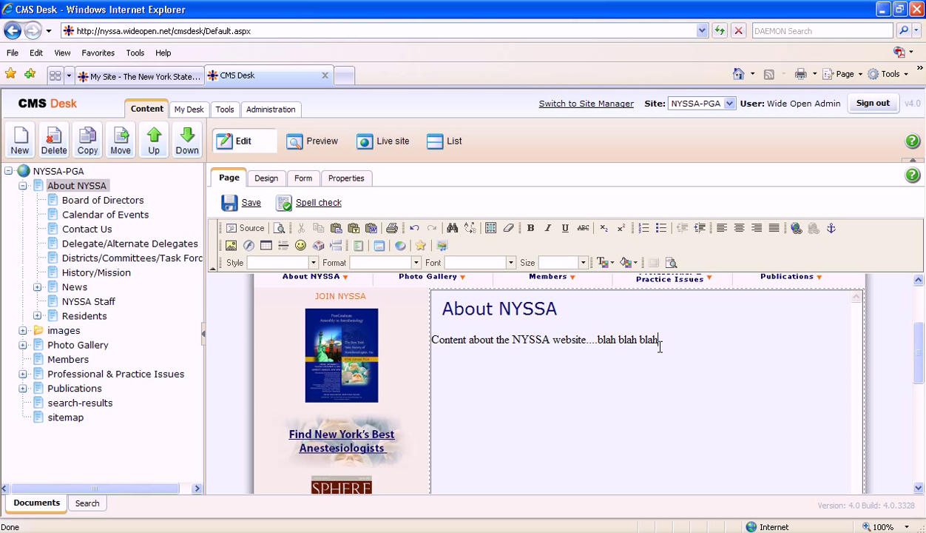
- Apply the Normal paragraph format to the content line
triple_click(436, 338)
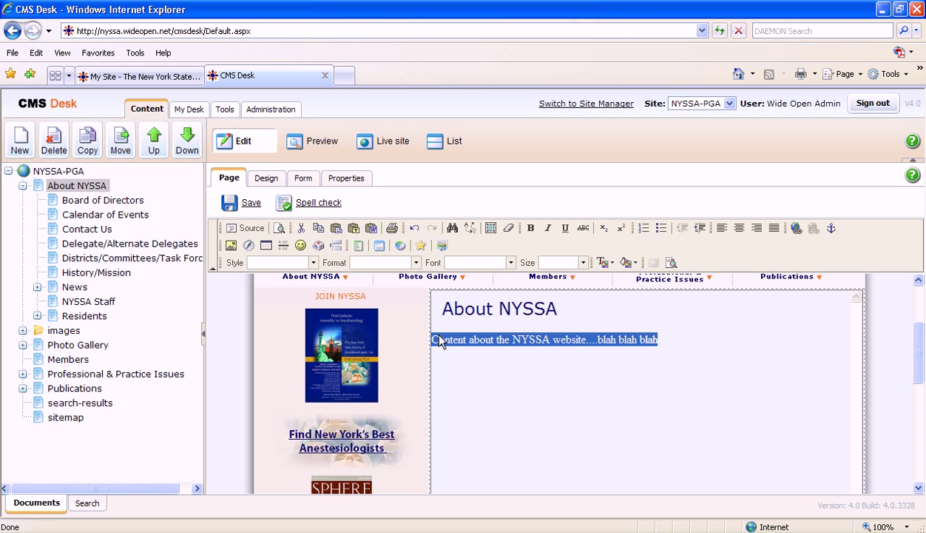
left_click(417, 262)
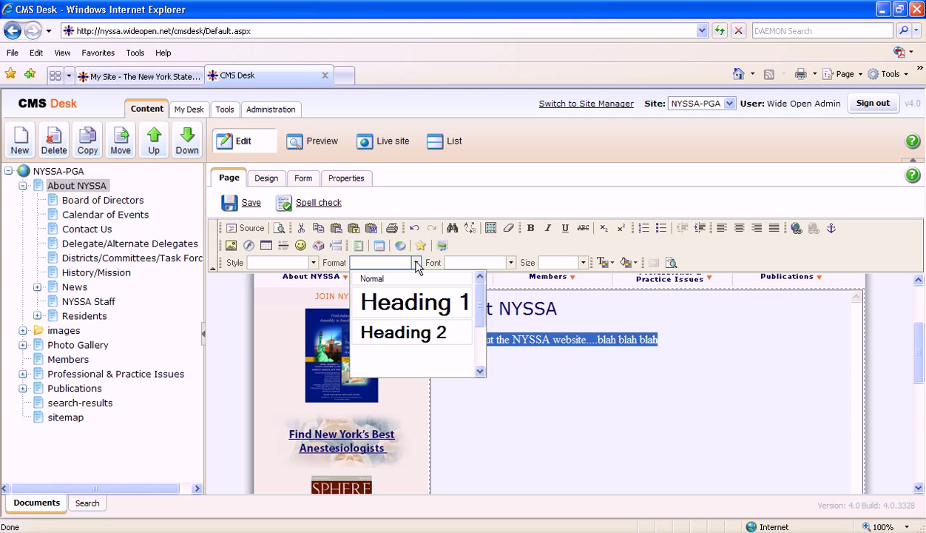
left_click(381, 278)
left_click(477, 352)
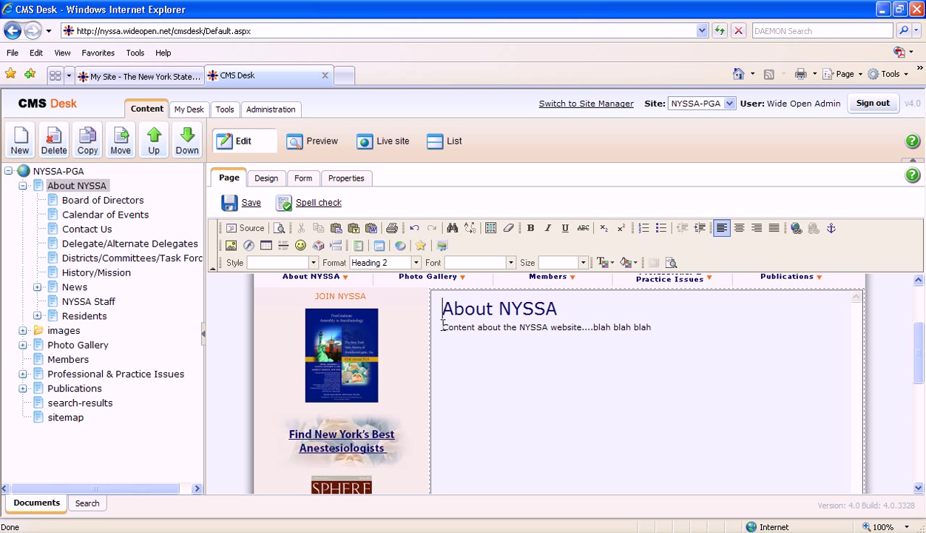
- Append '. This will be under the same formatting setting.' to the line and start a new paragraph
left_click(574, 331)
key("End")
type(".  This w")
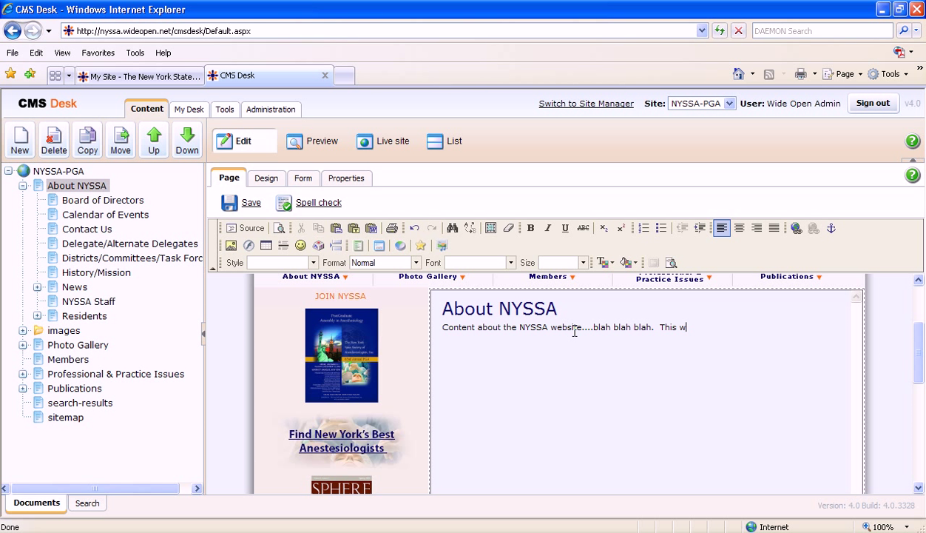
type("ill be under the same fot")
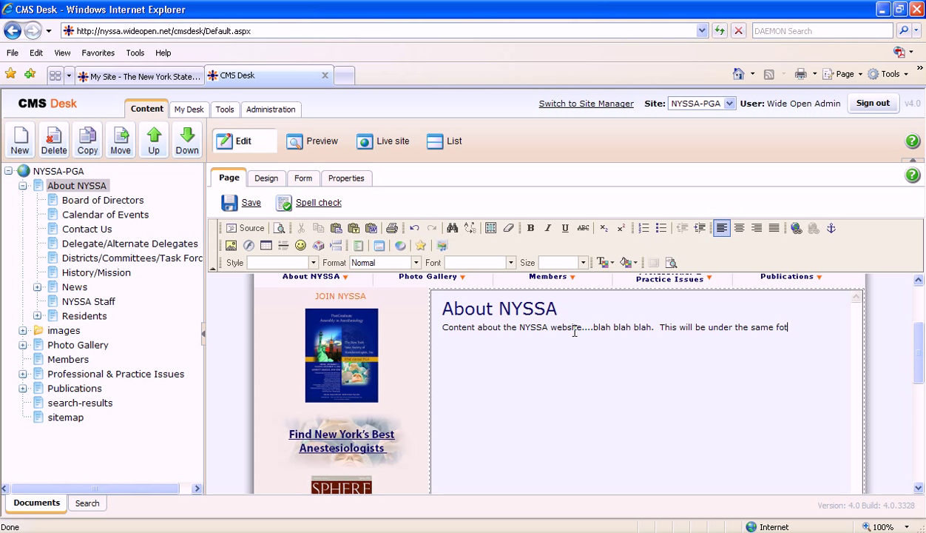
key("BackSpace")
type("rmatting setting.")
key("Return")
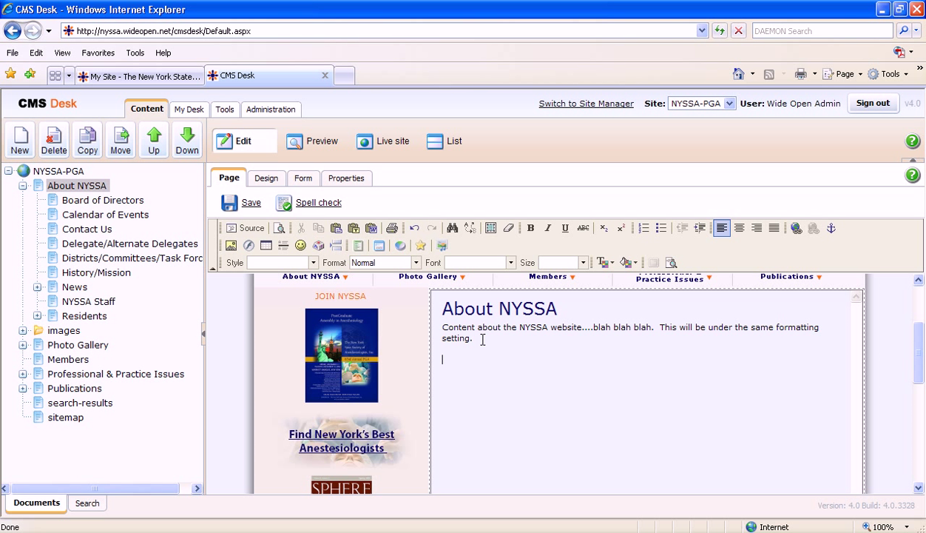
- Open the Insert Image server browser and list the files in the images folder
left_click(231, 247)
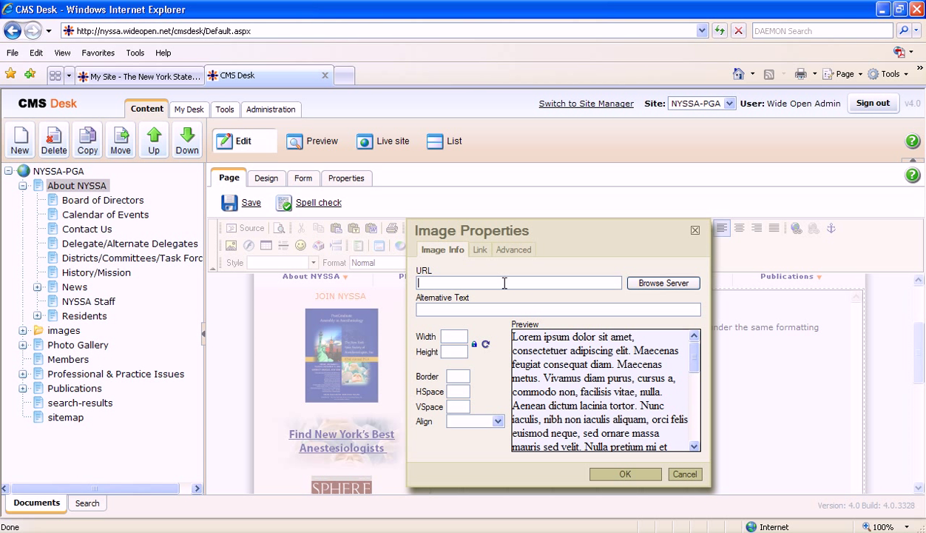
left_click(665, 286)
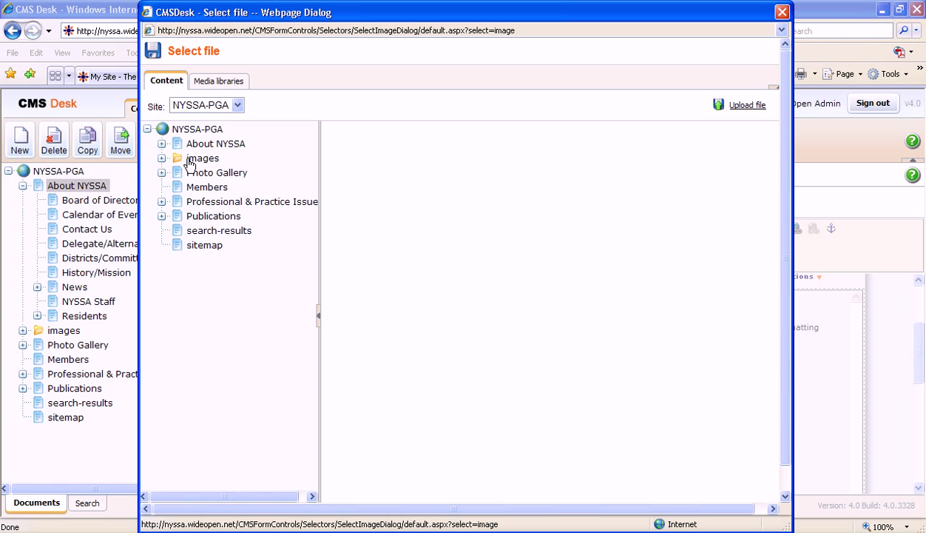
left_click(161, 159)
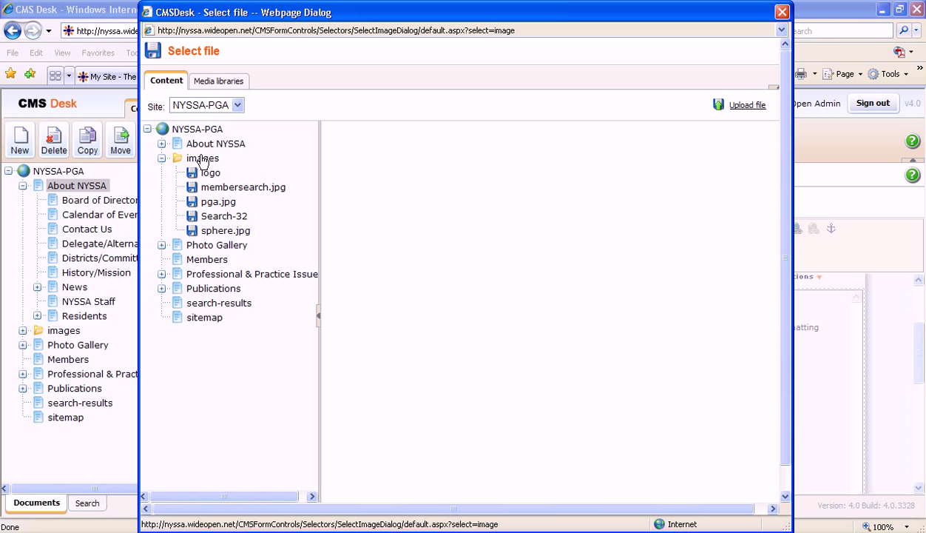
left_click(205, 159)
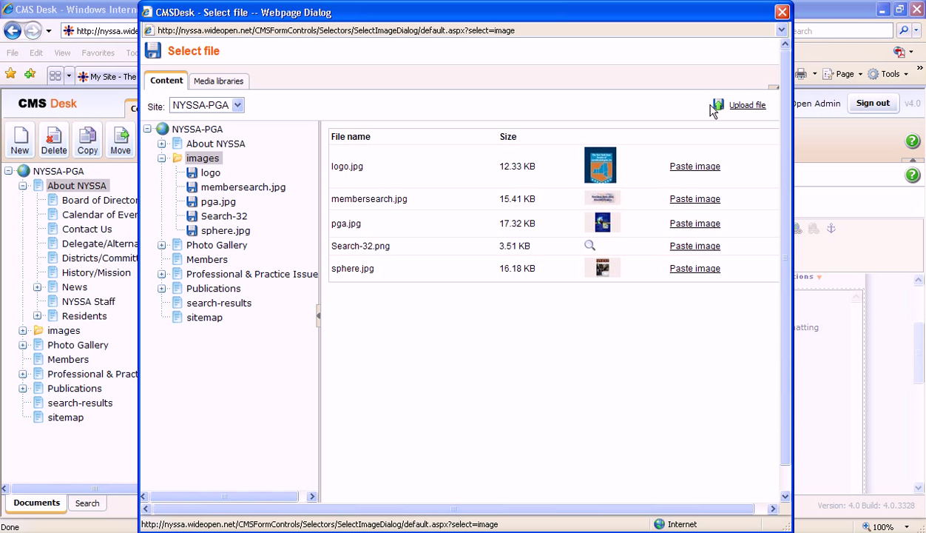
- Upload WebBanner.jpg from the Desktop with the description 'web banner' and save it
left_click(741, 107)
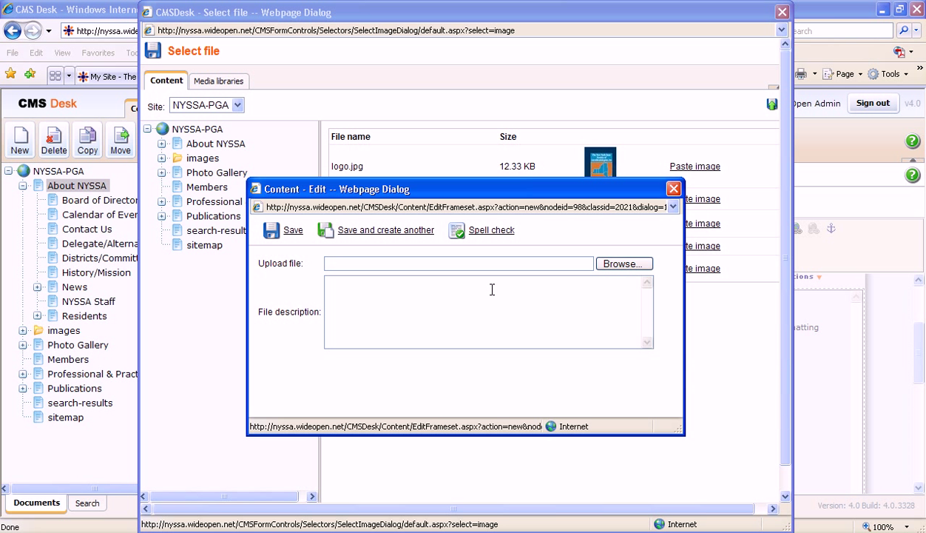
left_click(603, 268)
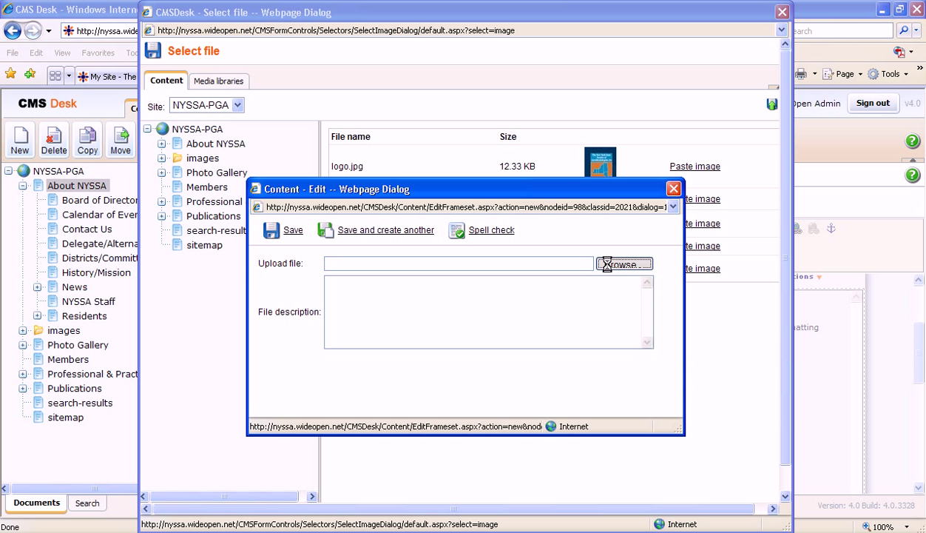
left_click(608, 266)
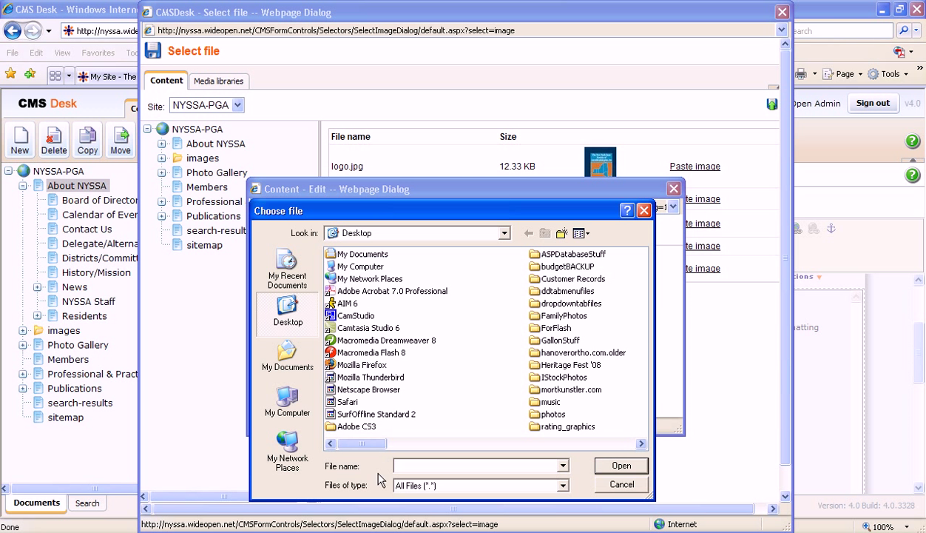
left_click_drag(362, 443, 422, 447)
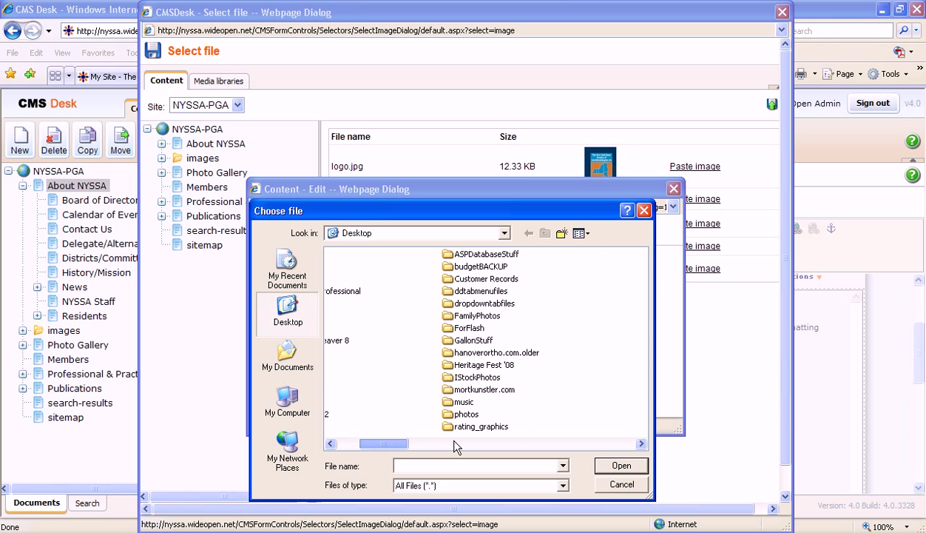
left_click(453, 443)
left_click(635, 443)
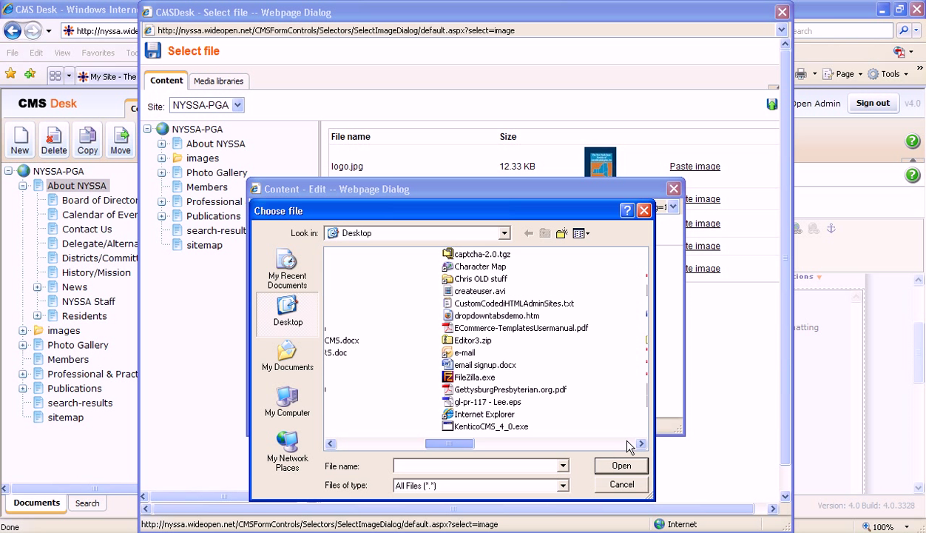
left_click(533, 444)
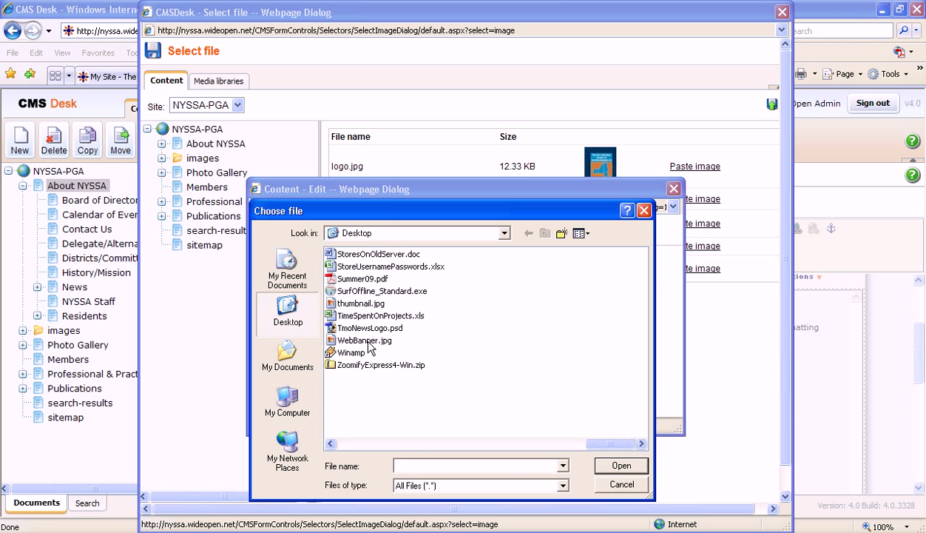
double_click(366, 341)
left_click(368, 341)
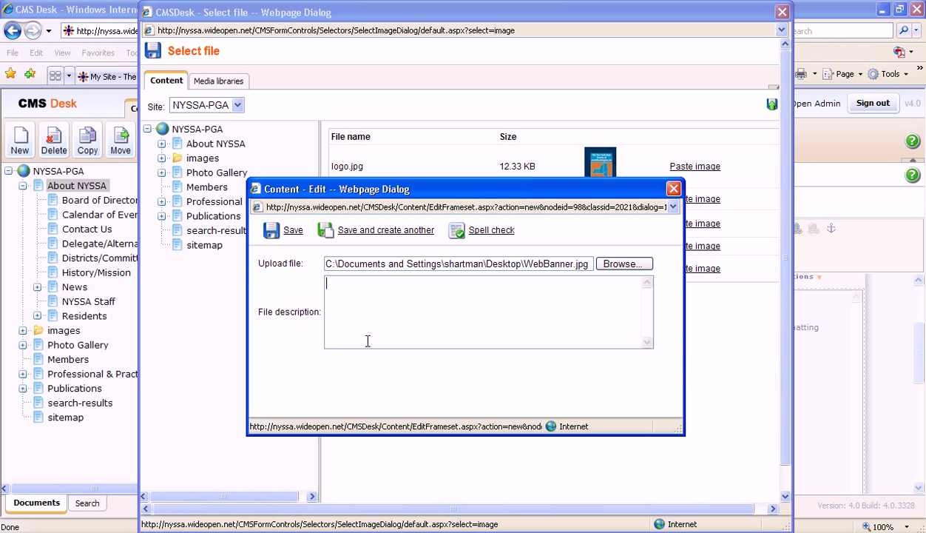
type("web banner")
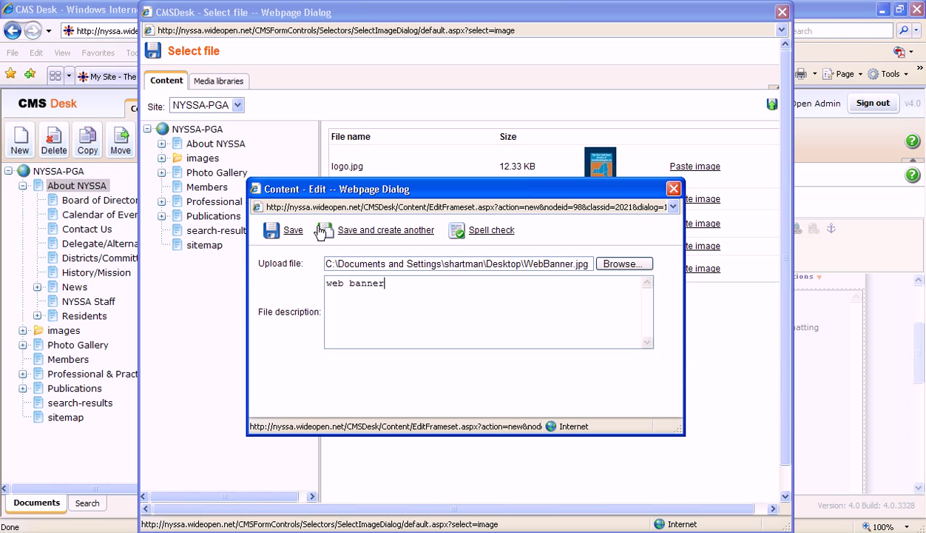
left_click(296, 235)
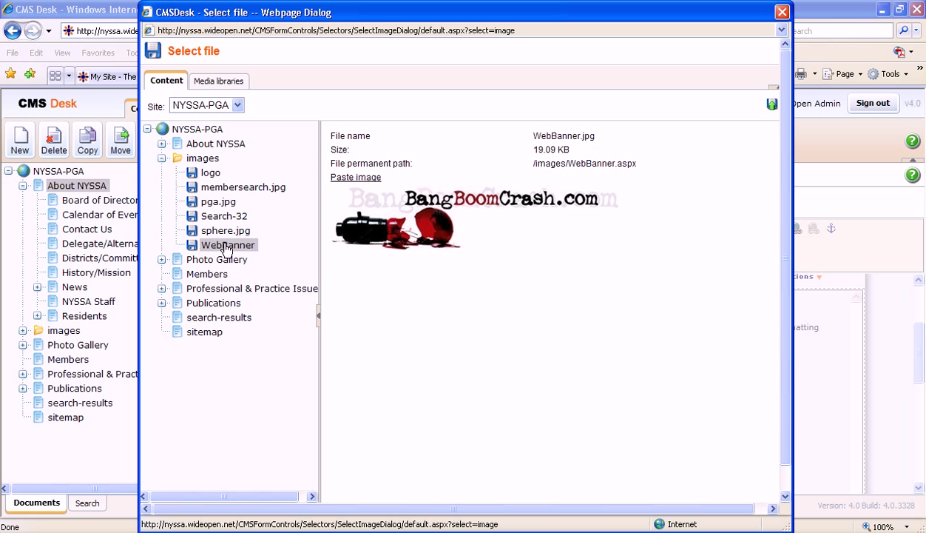
- Insert WebBanner from the images folder into the page below the body text
left_click(225, 243)
left_click(781, 11)
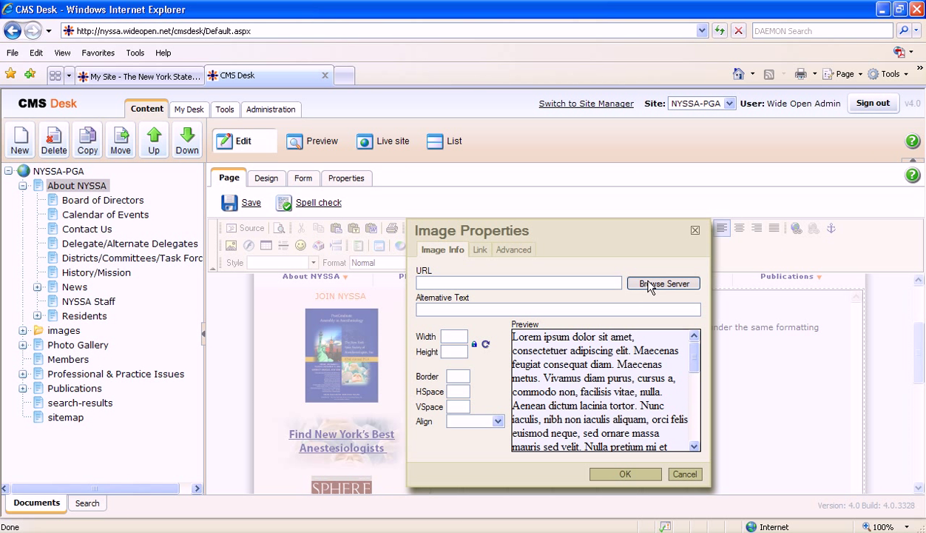
left_click(648, 283)
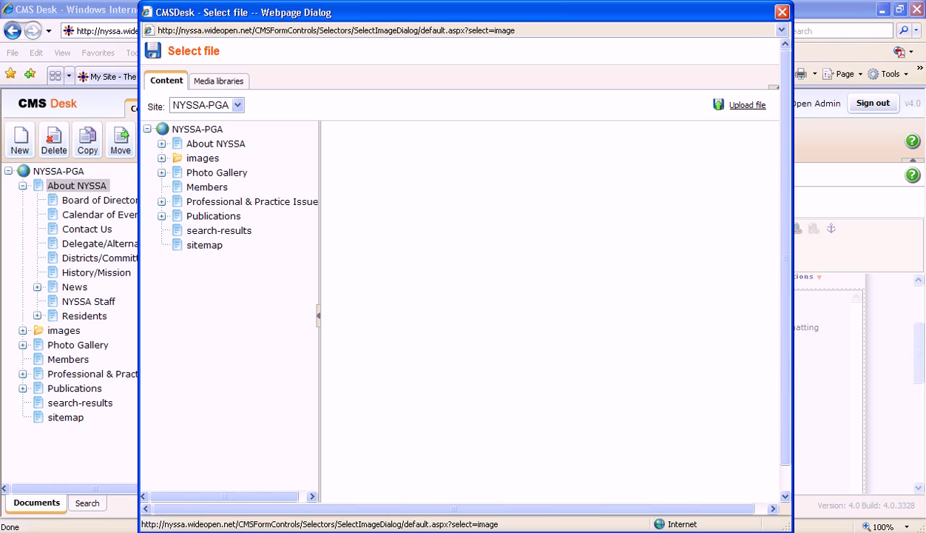
left_click(161, 158)
left_click(222, 244)
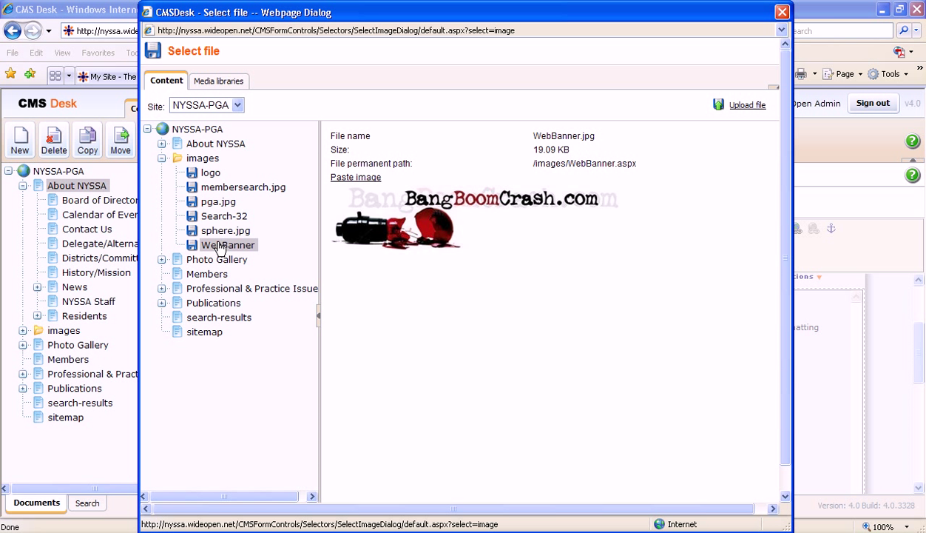
left_click(359, 178)
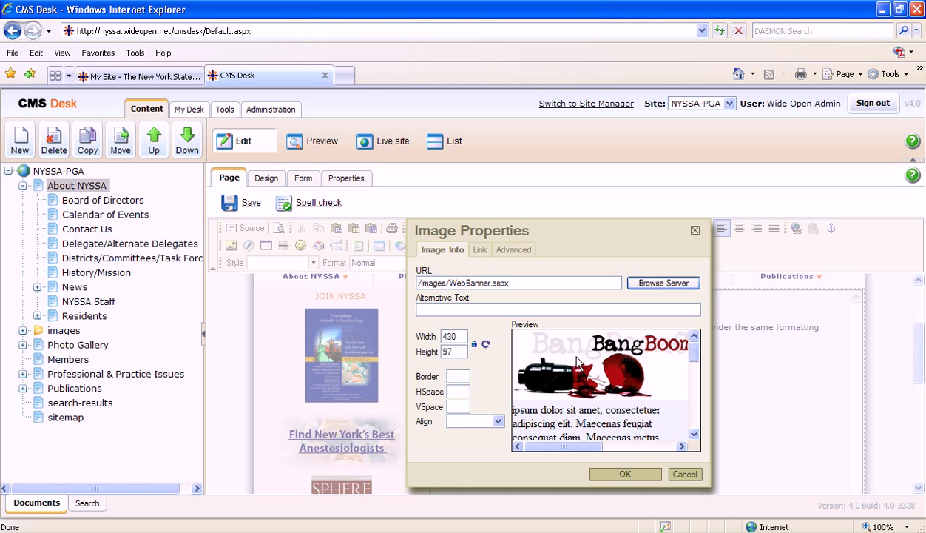
left_click(605, 472)
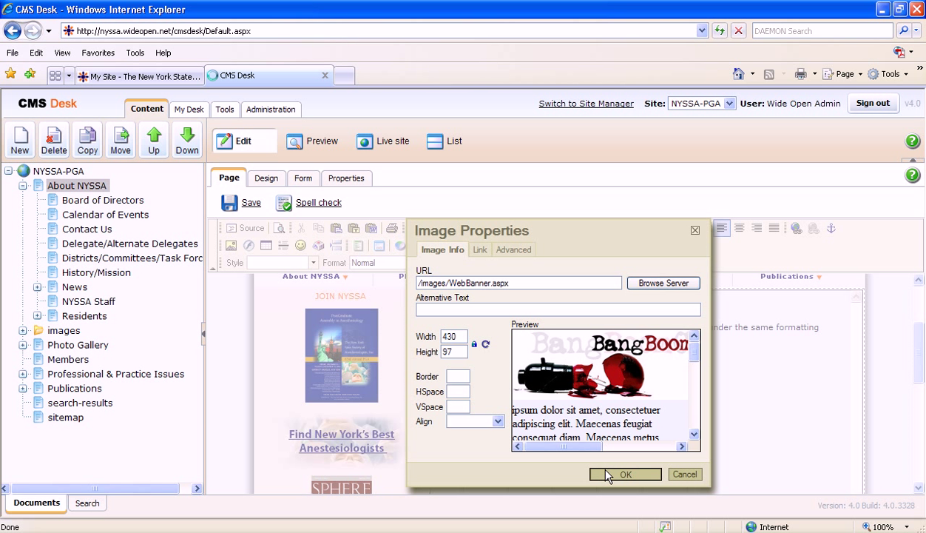
- Delete the banner picture and end the paragraph with 'Add more text.'
left_click(597, 409)
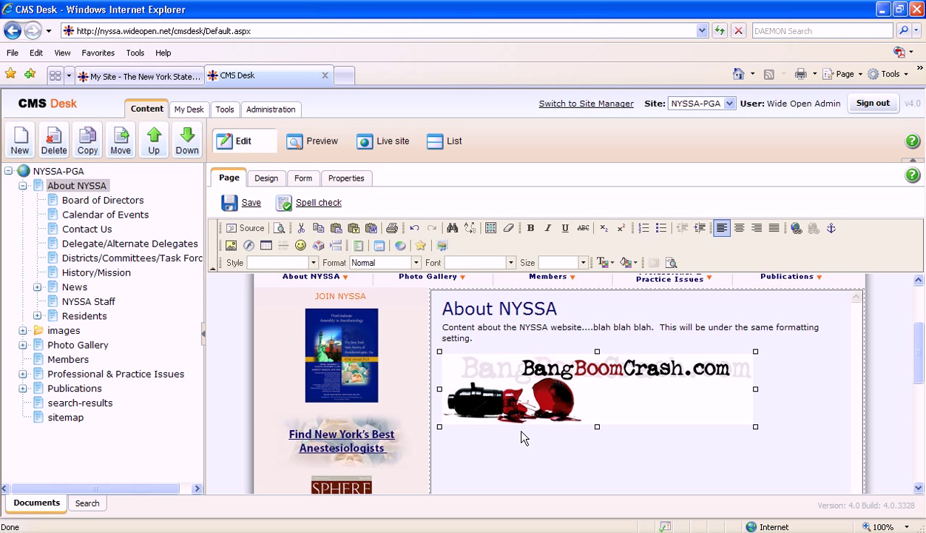
scroll(522, 437, "down", 5)
scroll(520, 437, "up", 5)
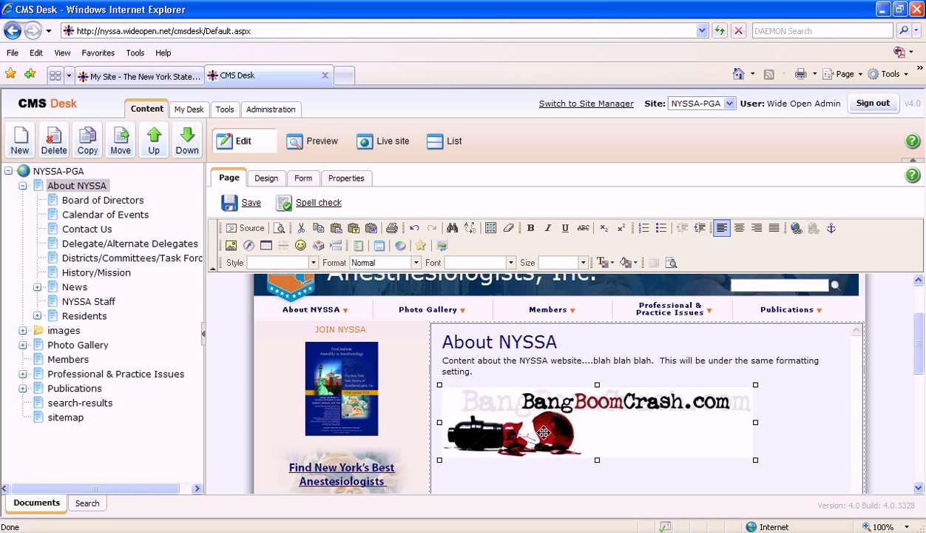
key("Delete")
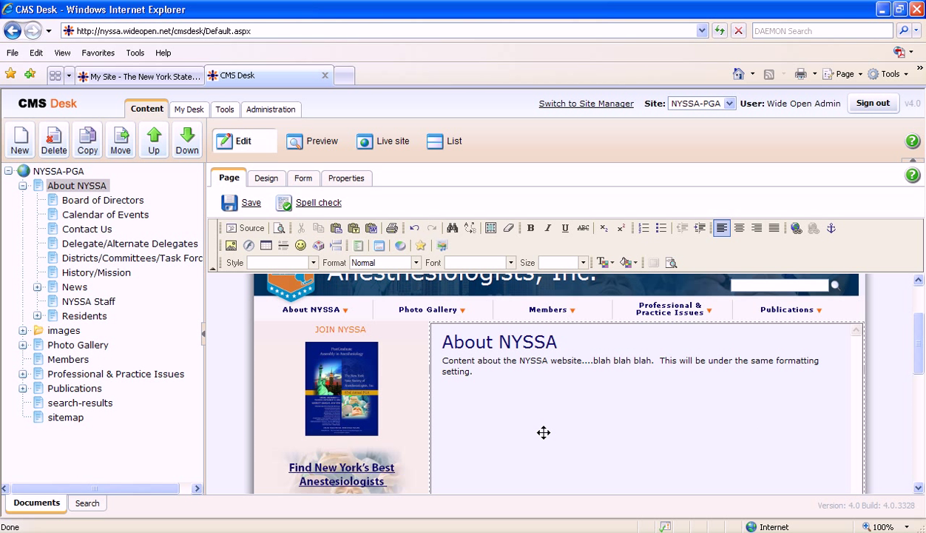
key("BackSpace")
type("Add more text.")
key("Return")
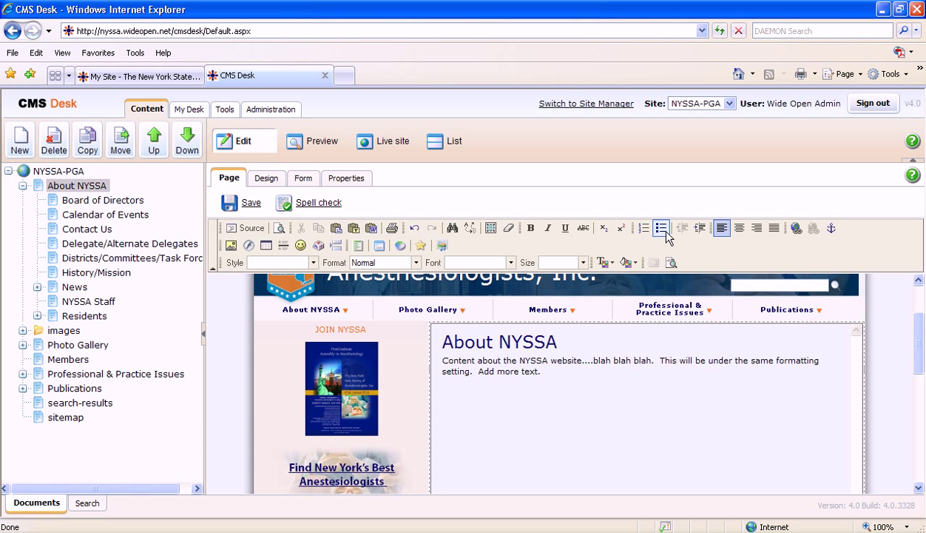
- Create a bulleted list with the items list 1, list 2 and list 3
left_click(661, 230)
type("list 1")
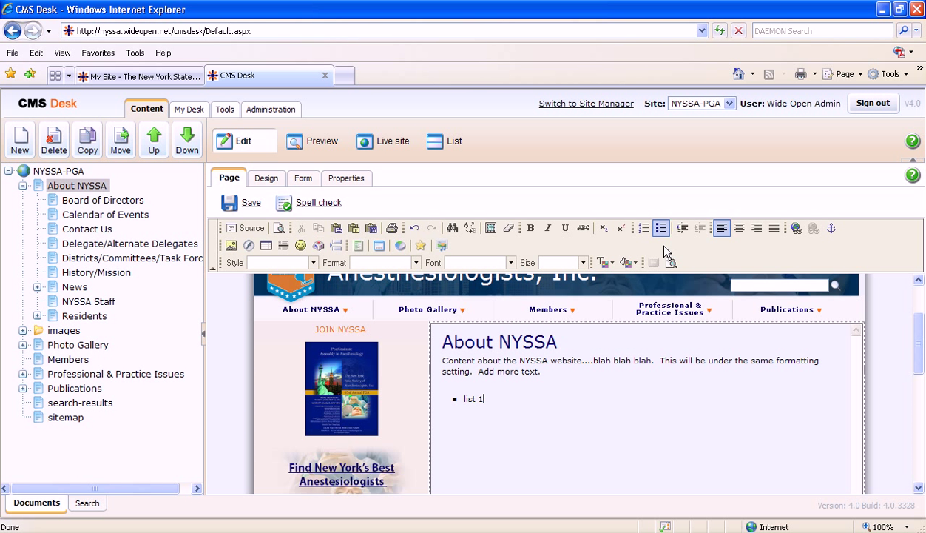
key("Return")
type("list 2")
key("Return")
type("list 3")
key("Return")
key("Return")
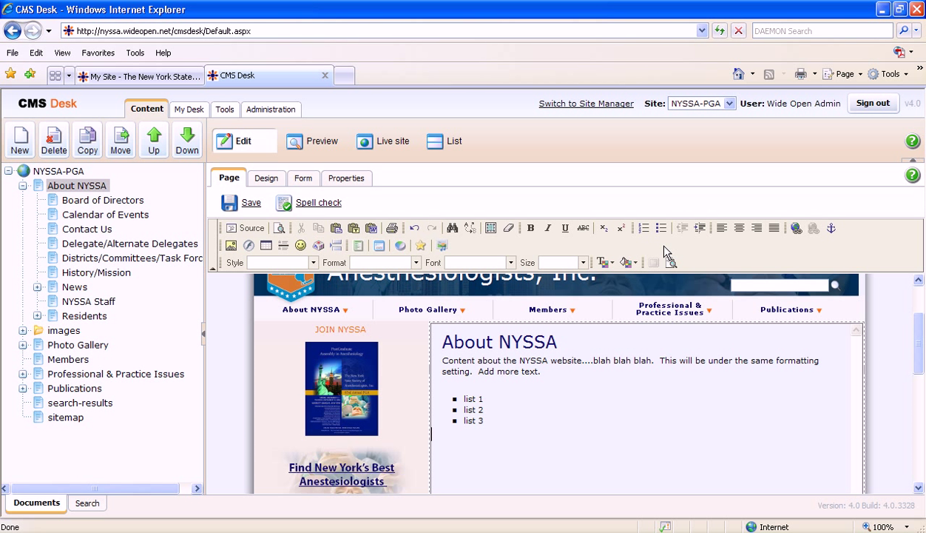
- Add the line 'New, newer, newest content' below the list in Normal format
type("fdafdafafeafeafg")
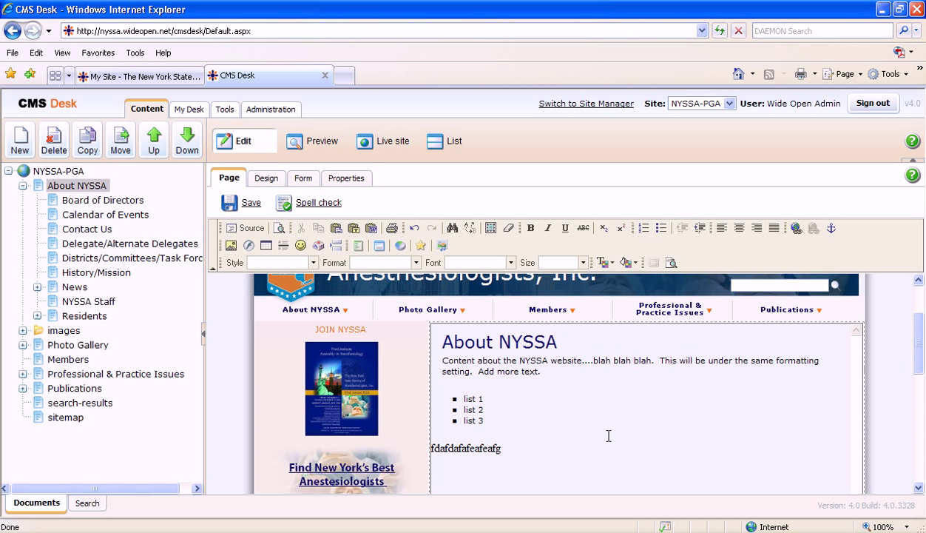
key("shift+Home")
type("New")
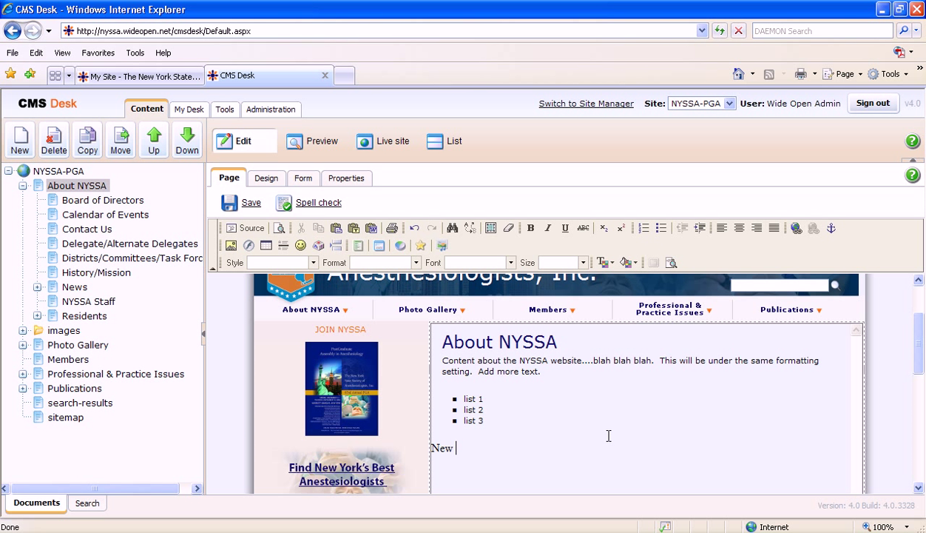
key("BackSpace")
type(", newer, newest content")
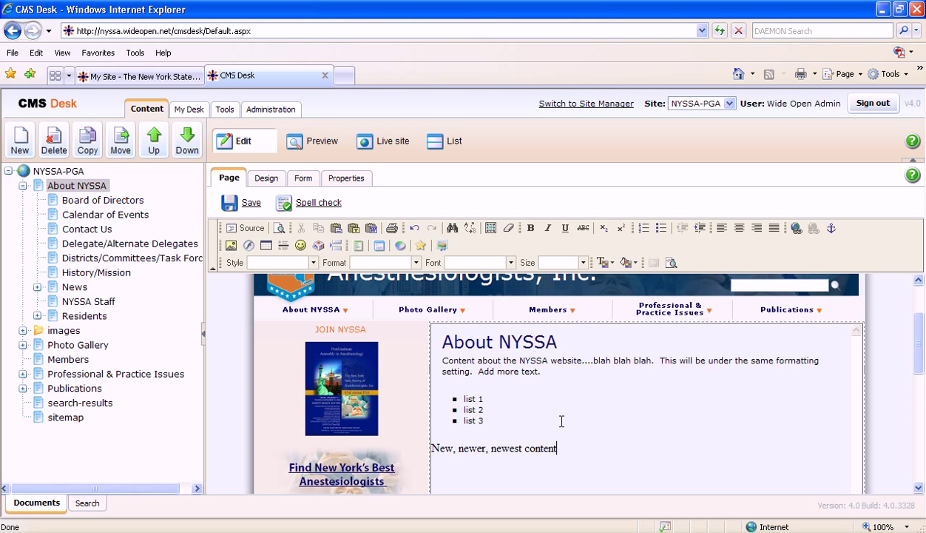
left_click_drag(559, 445, 432, 443)
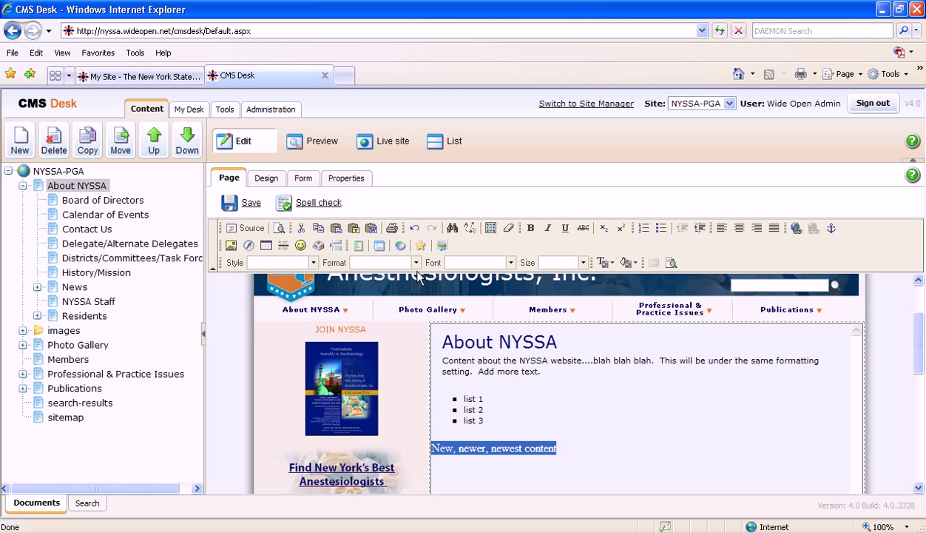
left_click(414, 262)
key("Return")
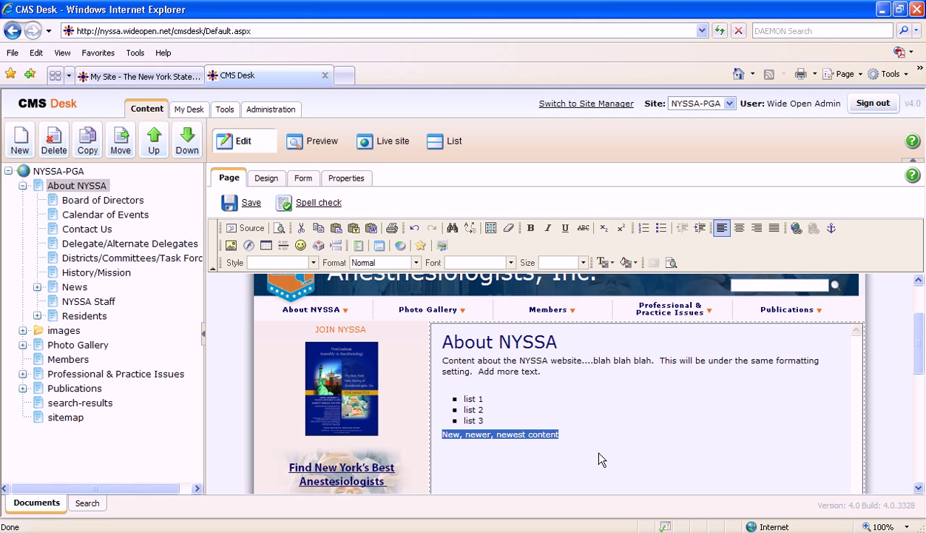
- Try removing the bullet from list 1, then undo to keep the list intact
left_click(568, 373)
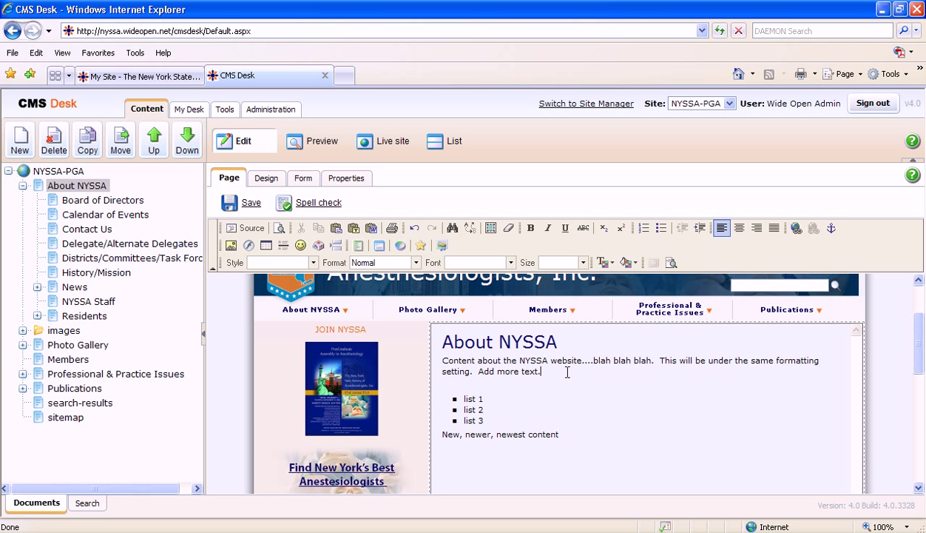
key("Delete")
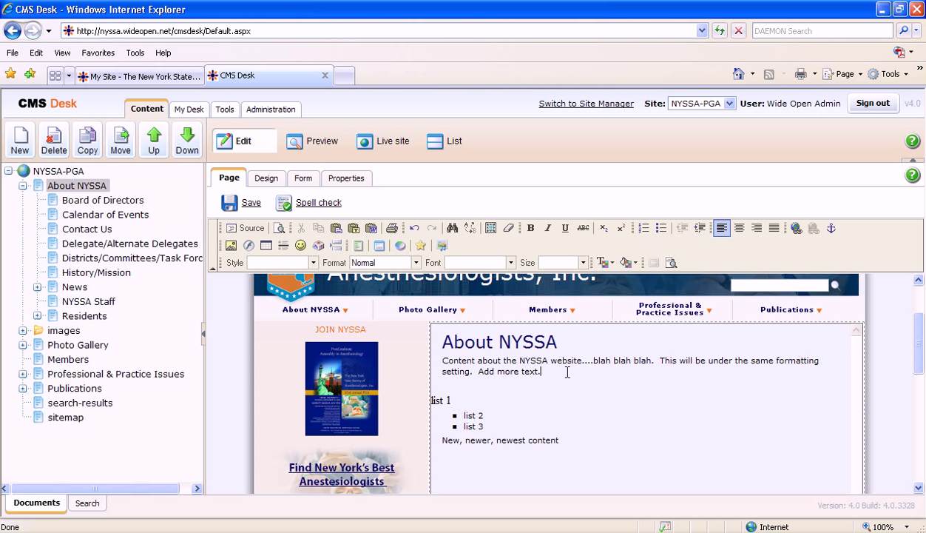
key("ctrl+z")
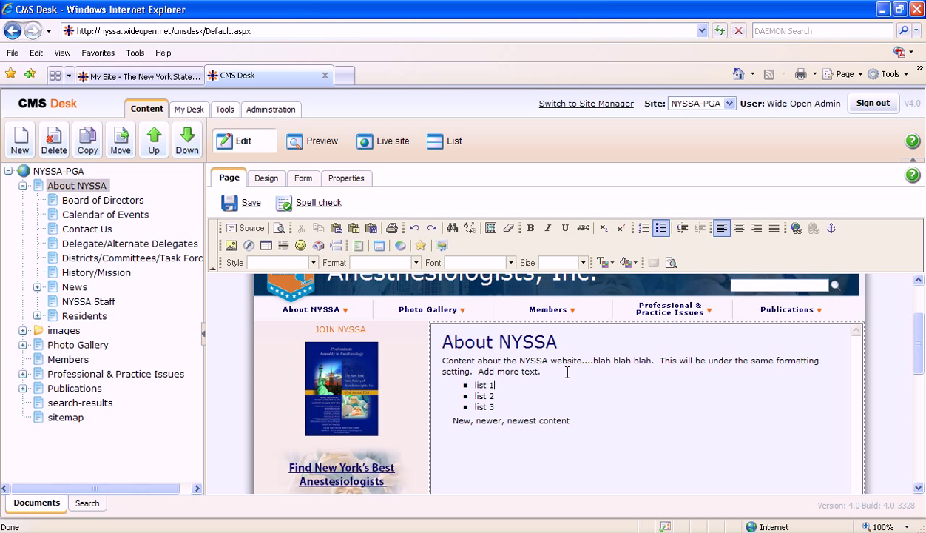
scroll(577, 414, "down", 2)
scroll(600, 427, "up", 3)
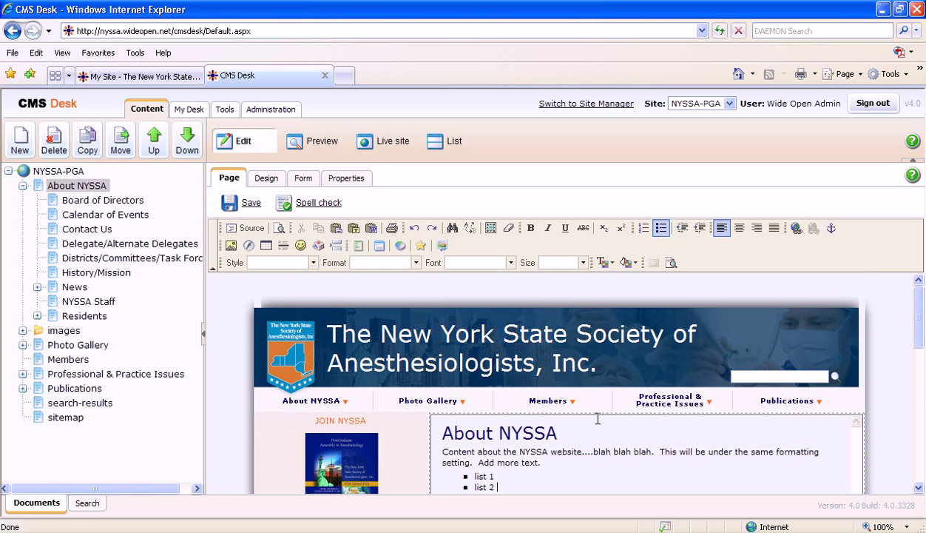
scroll(598, 420, "down", 2)
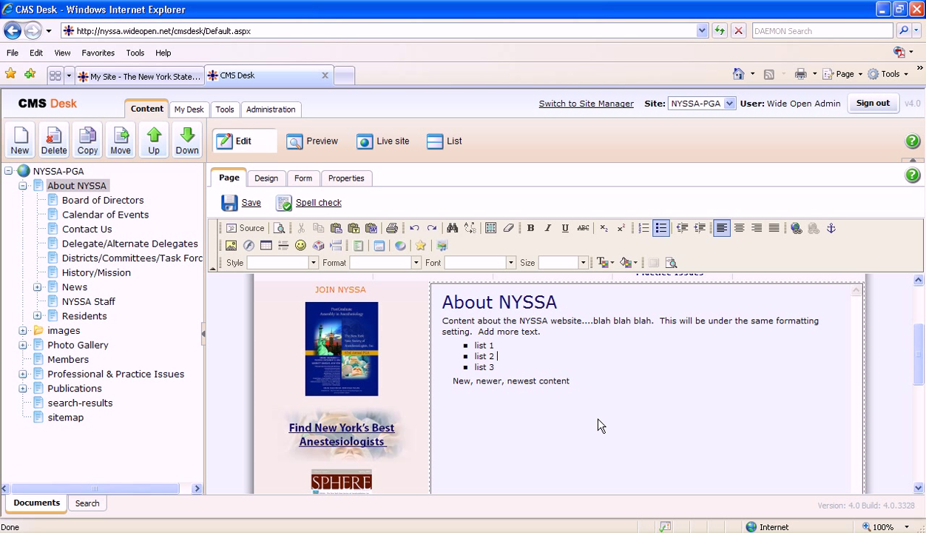
- Save the About NYSSA document and scroll through the reloaded editor
left_click(251, 205)
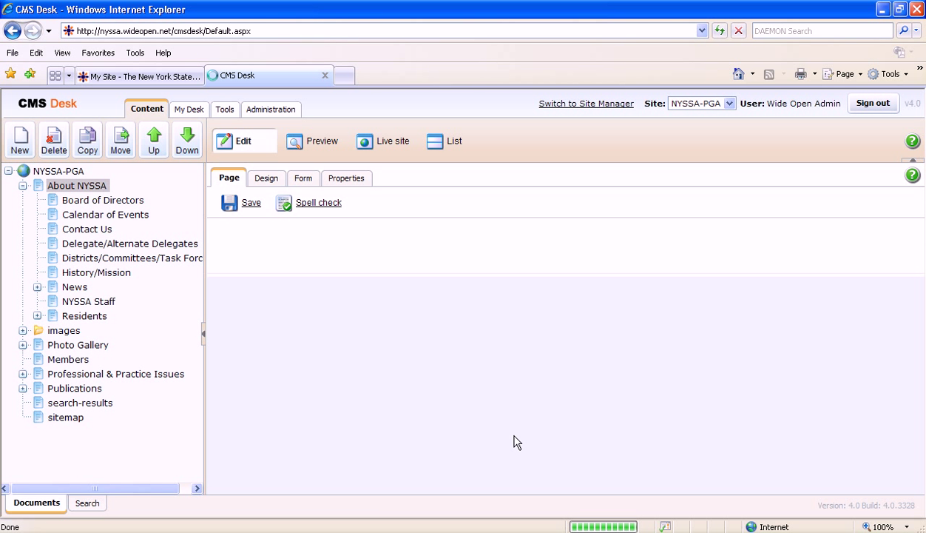
scroll(542, 471, "down", 3)
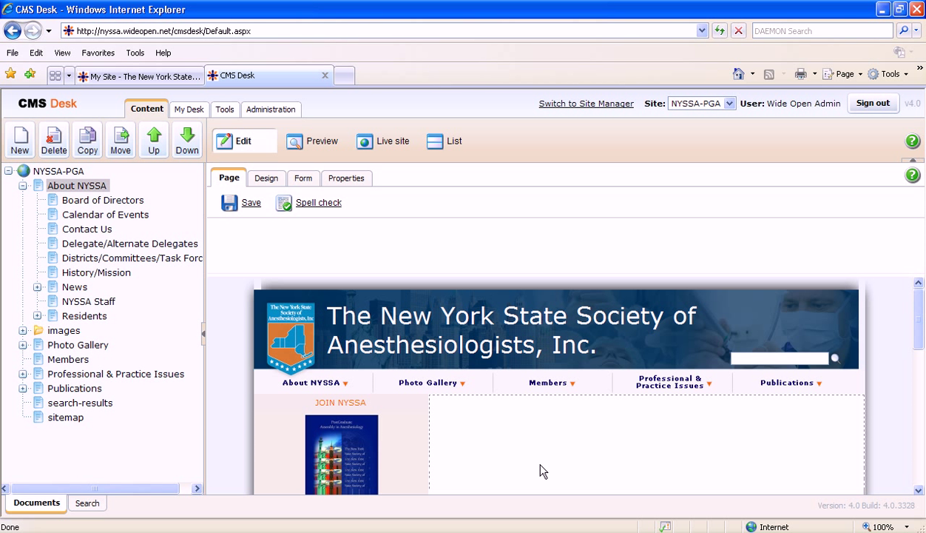
scroll(540, 466, "down", 1)
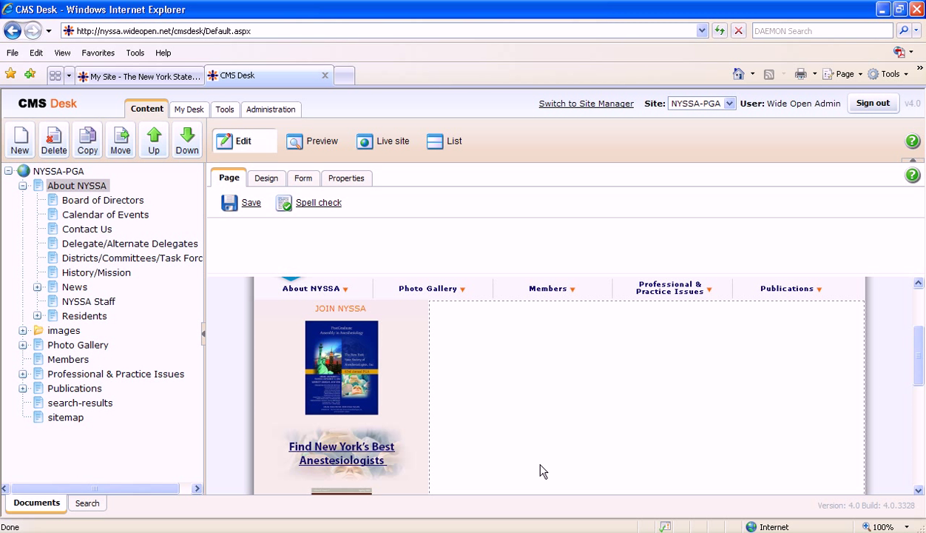